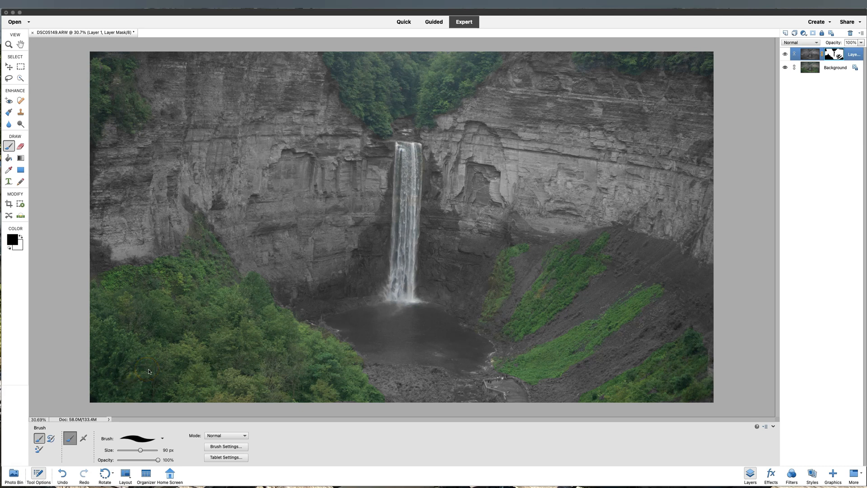
Revert the photo to its saved state, discarding the existing masked layer
click(55, 83)
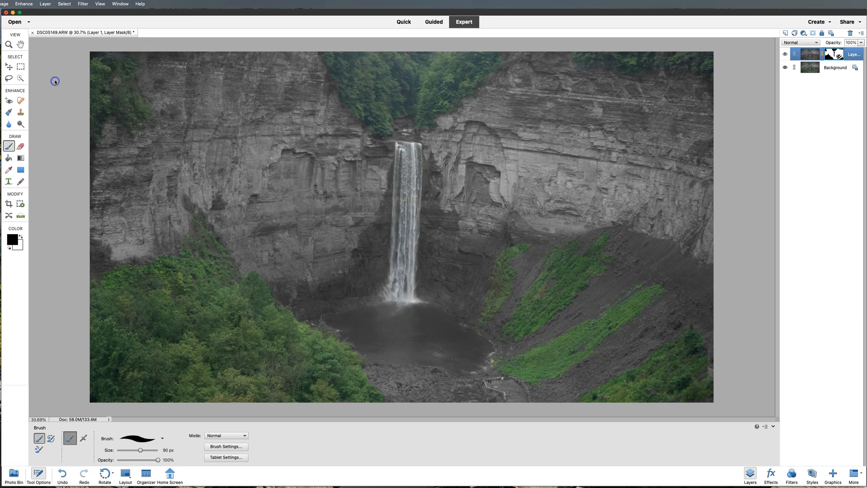
click(0, 4)
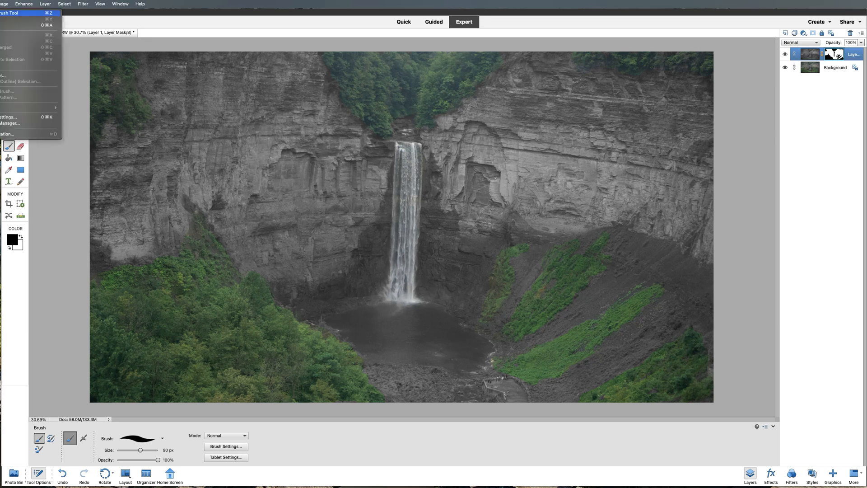
click(27, 24)
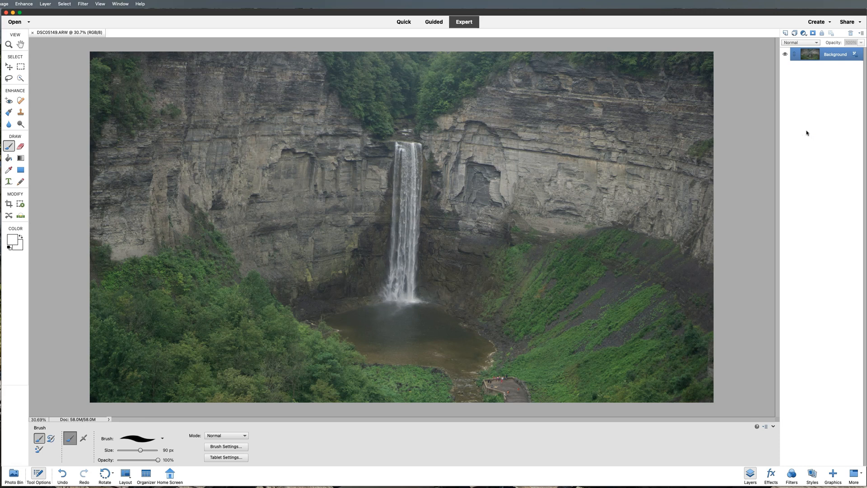
Duplicate the background layer and remove all color from the copy
key(super+j)
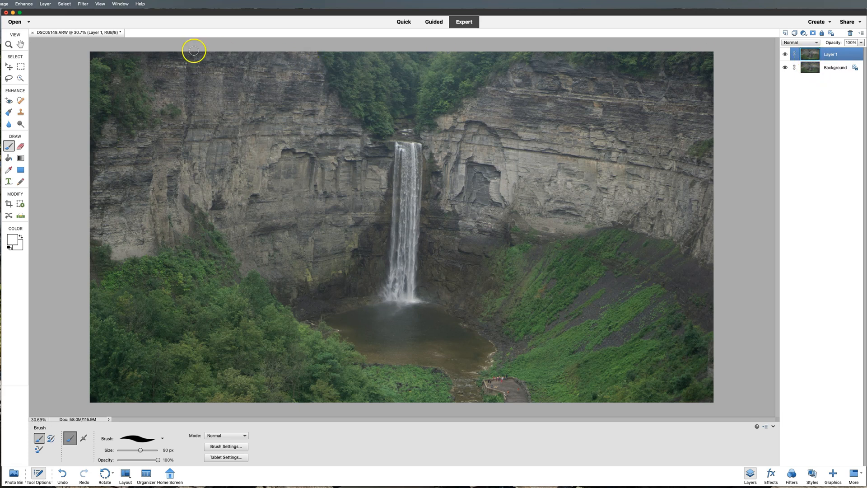
click(29, 5)
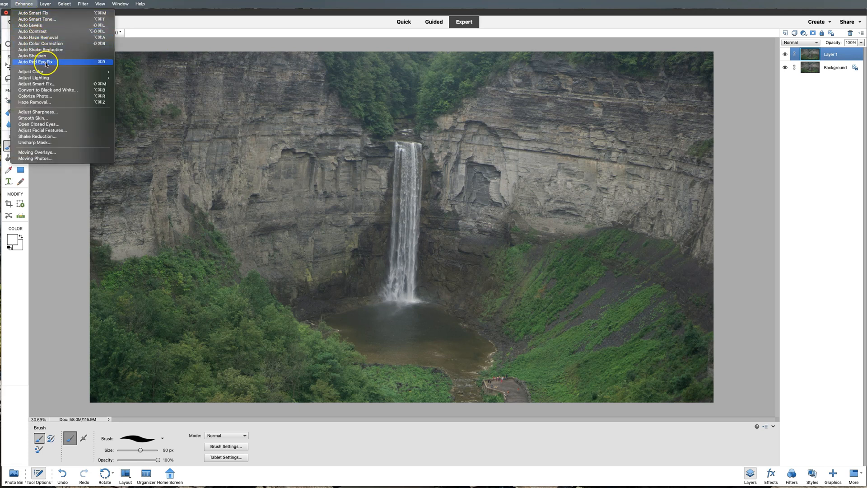
mouse_move(47, 72)
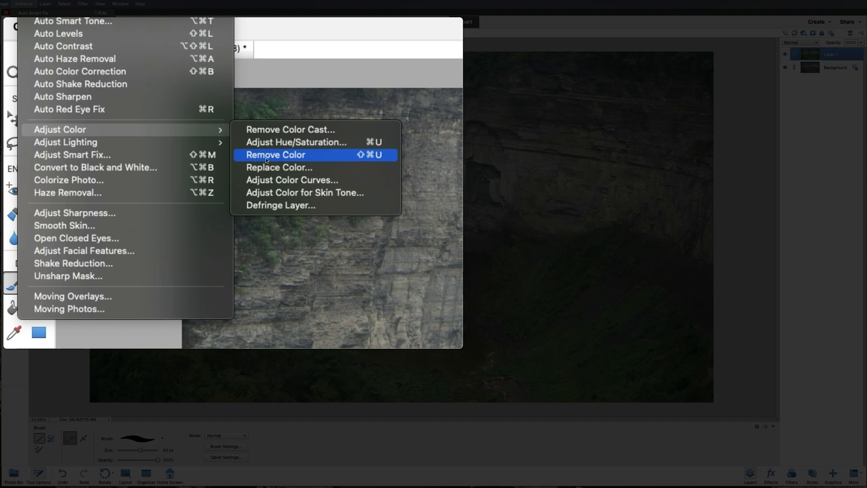
click(267, 160)
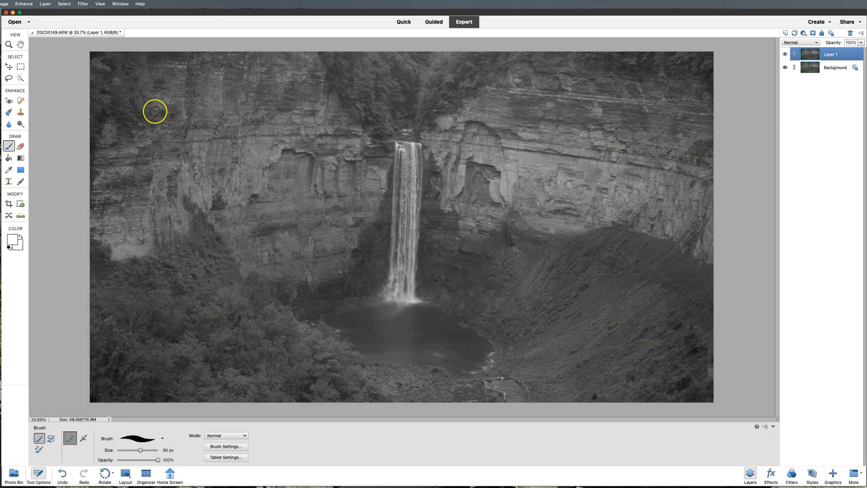
drag(155, 111, 166, 116)
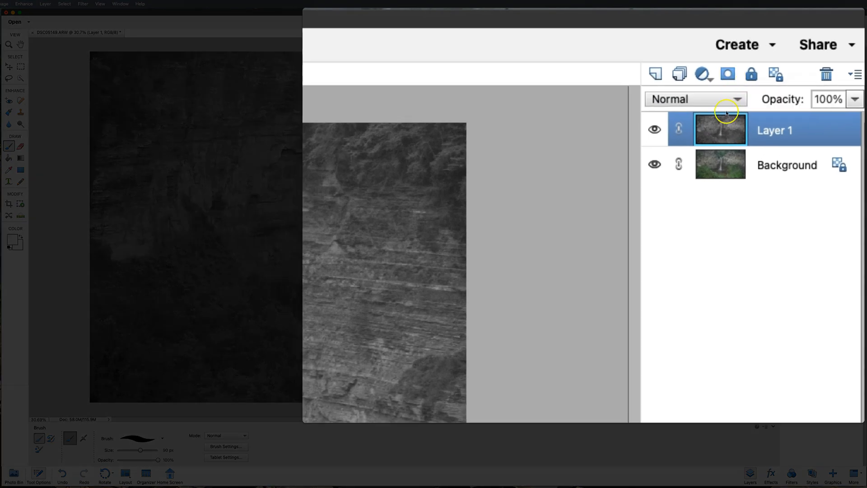
Add a layer mask to the desaturated Layer 1
click(728, 75)
click(730, 71)
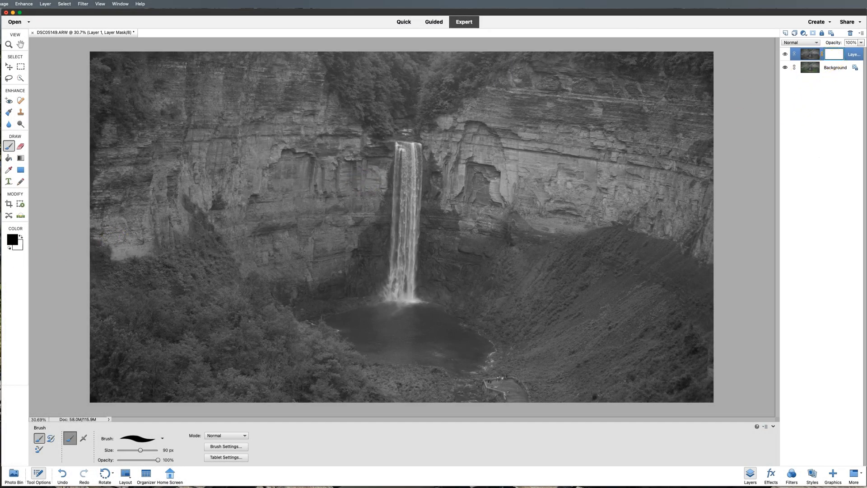
With black as foreground color and a 250 px brush, paint a test patch on the mask over the trees above the waterfall
click(21, 236)
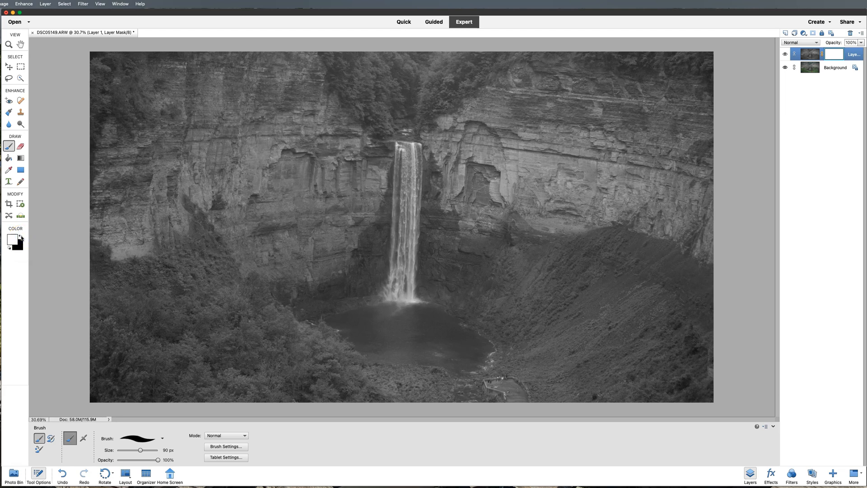
click(20, 236)
key(bracketright)
mouse_move(378, 81)
mouse_down()
mouse_move(401, 92)
mouse_move(394, 105)
mouse_move(377, 103)
mouse_move(363, 81)
mouse_move(392, 82)
mouse_move(392, 92)
mouse_move(369, 105)
mouse_up()
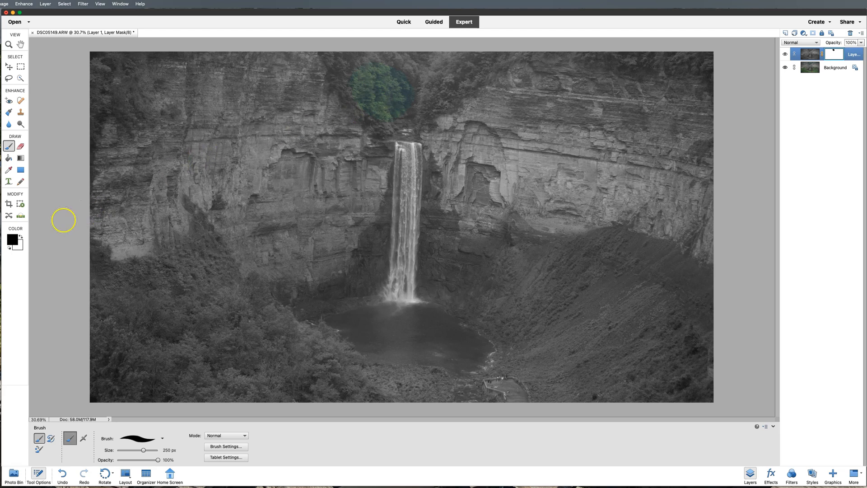
Paint the test patch on the mask white again and return the foreground color to black
click(21, 237)
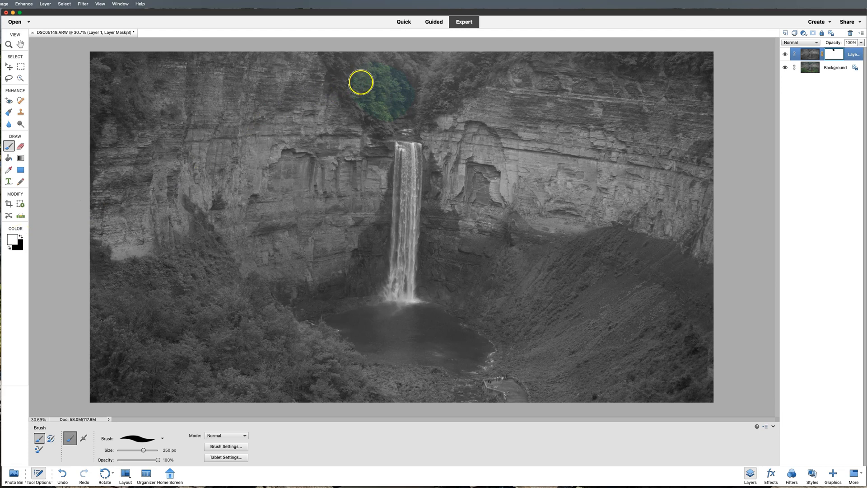
mouse_move(360, 81)
mouse_down()
mouse_move(384, 80)
mouse_move(389, 70)
mouse_move(405, 90)
mouse_move(403, 112)
mouse_move(373, 110)
mouse_up()
key(x)
key(x)
key(x)
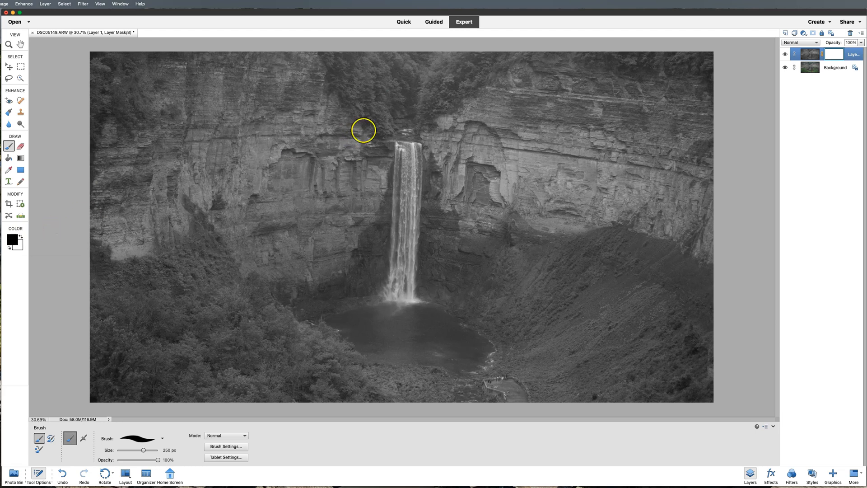
key(x)
key(x)
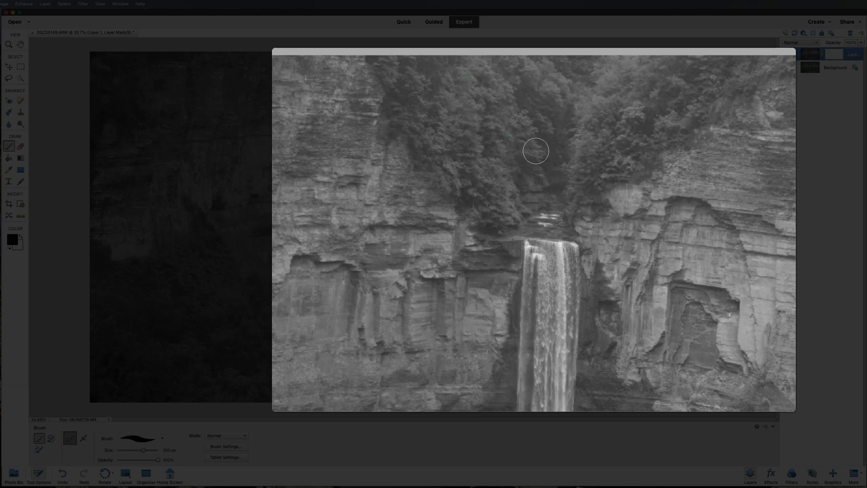
Paint black on the mask over the whole group of trees above the waterfall to bring back their color
mouse_move(404, 77)
mouse_down()
mouse_move(400, 70)
mouse_move(421, 85)
mouse_move(417, 107)
mouse_up()
mouse_move(437, 118)
mouse_down()
mouse_move(435, 152)
mouse_move(515, 206)
mouse_move(499, 149)
mouse_move(567, 142)
mouse_move(533, 142)
mouse_move(540, 124)
mouse_move(474, 129)
mouse_move(493, 110)
mouse_move(471, 116)
mouse_move(477, 87)
mouse_move(454, 76)
mouse_move(607, 73)
mouse_move(611, 85)
mouse_move(643, 77)
mouse_up()
drag(745, 73, 683, 109)
mouse_move(664, 134)
mouse_down()
mouse_move(588, 136)
mouse_move(560, 183)
mouse_up()
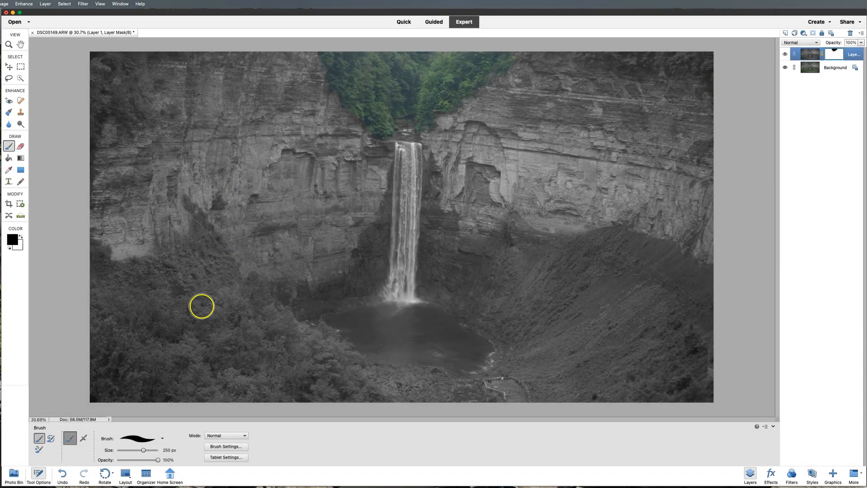
Paint black on the mask over the wooded hillside left of the pool, and compare with the desaturated layer hidden
mouse_move(223, 305)
mouse_down()
mouse_move(253, 288)
mouse_move(260, 316)
mouse_move(290, 330)
mouse_move(287, 322)
mouse_move(314, 345)
mouse_move(322, 336)
mouse_move(382, 399)
mouse_move(277, 395)
mouse_move(326, 378)
mouse_move(300, 363)
mouse_move(281, 375)
mouse_move(245, 359)
mouse_move(243, 344)
mouse_move(271, 354)
mouse_move(268, 340)
mouse_move(219, 328)
mouse_move(242, 325)
mouse_move(230, 316)
mouse_move(204, 321)
mouse_move(201, 334)
mouse_move(106, 307)
mouse_move(113, 308)
mouse_move(105, 304)
mouse_move(117, 291)
mouse_move(102, 286)
mouse_move(99, 264)
mouse_move(141, 276)
mouse_move(157, 300)
mouse_move(143, 301)
mouse_move(185, 298)
mouse_move(166, 272)
mouse_move(203, 240)
mouse_move(224, 269)
mouse_move(196, 293)
mouse_move(191, 265)
mouse_move(197, 308)
mouse_move(164, 298)
mouse_move(225, 288)
mouse_move(220, 334)
mouse_move(248, 381)
mouse_up()
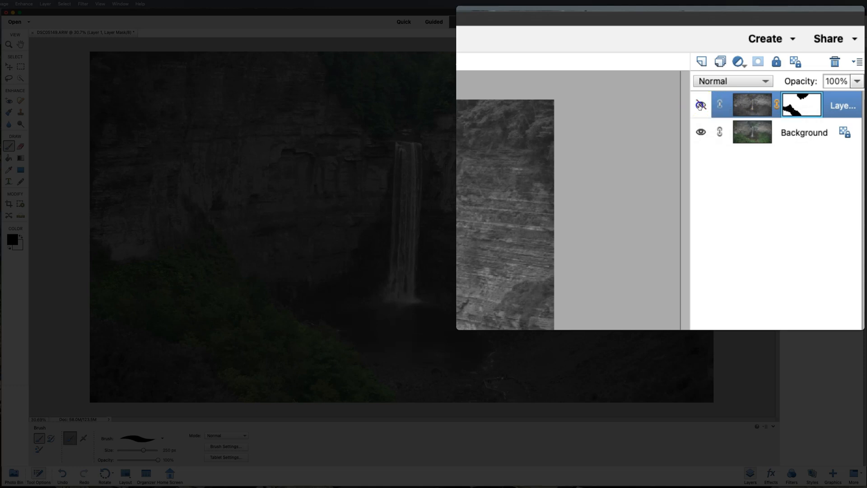
click(700, 105)
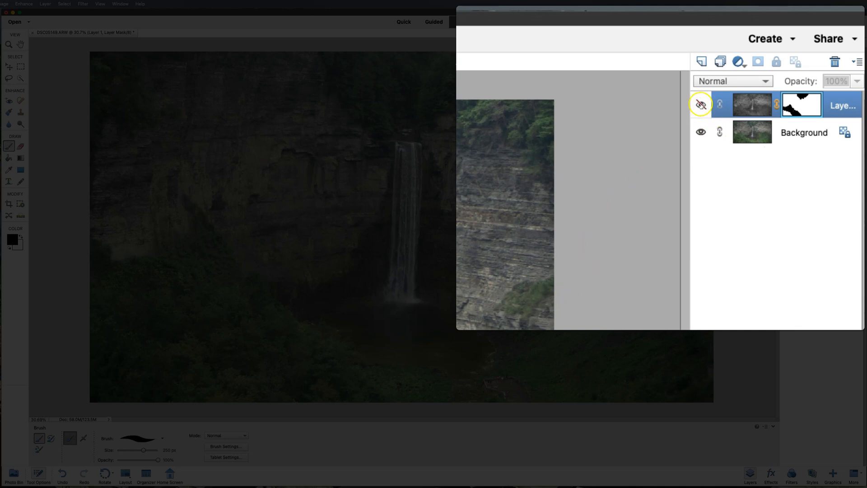
click(701, 105)
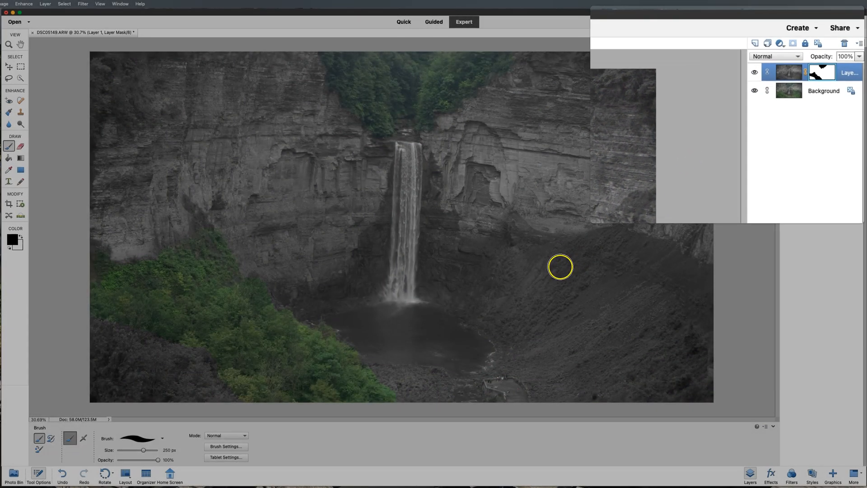
Paint black on the mask over the grassy strips and shrubs on the slope right of the pool
mouse_move(560, 267)
mouse_down()
mouse_move(606, 249)
mouse_move(581, 270)
mouse_move(595, 272)
mouse_move(544, 292)
mouse_move(566, 298)
mouse_move(522, 335)
mouse_move(522, 326)
mouse_move(502, 334)
mouse_move(518, 325)
mouse_move(502, 269)
mouse_up()
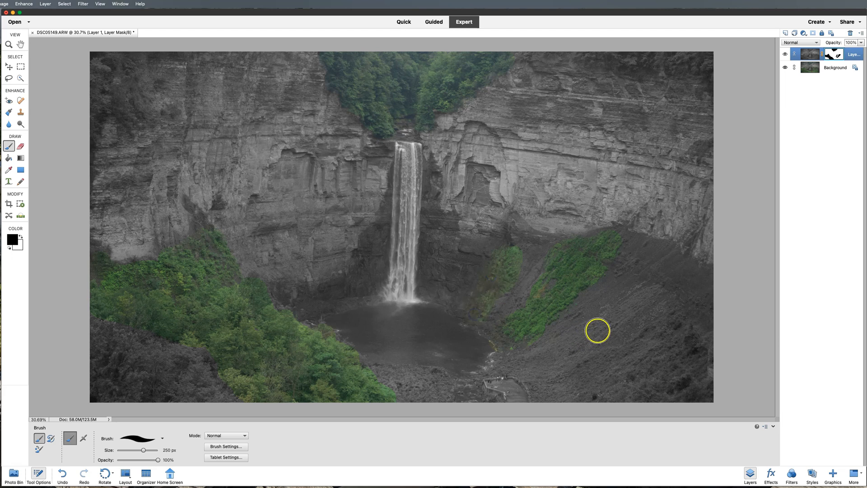
mouse_move(625, 310)
mouse_down()
mouse_move(655, 294)
mouse_move(572, 347)
mouse_move(584, 345)
mouse_move(508, 367)
mouse_move(567, 371)
mouse_move(537, 384)
mouse_move(544, 391)
mouse_move(634, 393)
mouse_up()
mouse_move(663, 305)
mouse_down()
mouse_move(681, 340)
mouse_move(674, 364)
mouse_move(666, 365)
mouse_move(643, 319)
mouse_move(589, 362)
mouse_move(633, 376)
mouse_move(637, 353)
mouse_move(680, 335)
mouse_move(696, 387)
mouse_up()
mouse_move(588, 394)
mouse_down()
mouse_move(551, 300)
mouse_move(556, 314)
mouse_move(573, 269)
mouse_move(572, 261)
mouse_move(560, 265)
mouse_move(581, 257)
mouse_move(575, 265)
mouse_move(623, 92)
mouse_move(644, 60)
mouse_move(747, 57)
mouse_up()
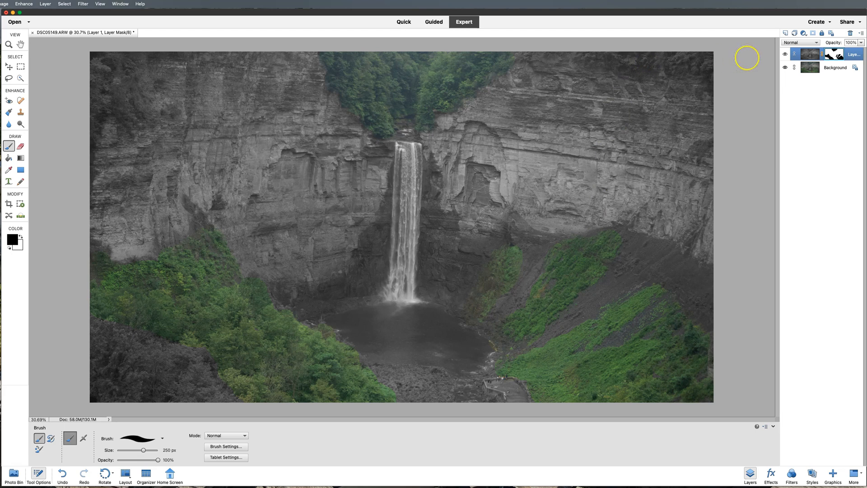
Check the original colors with the desaturated layer hidden, and reveal the trees along the upper right edge and upper left corner
click(785, 55)
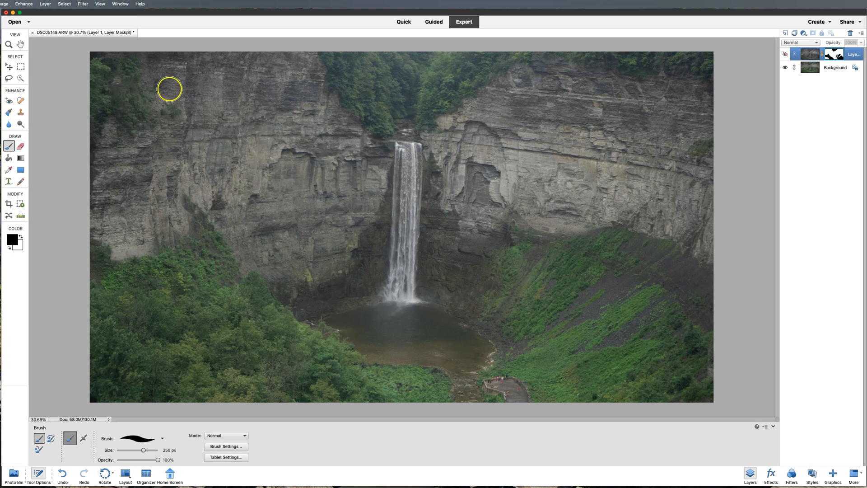
click(786, 55)
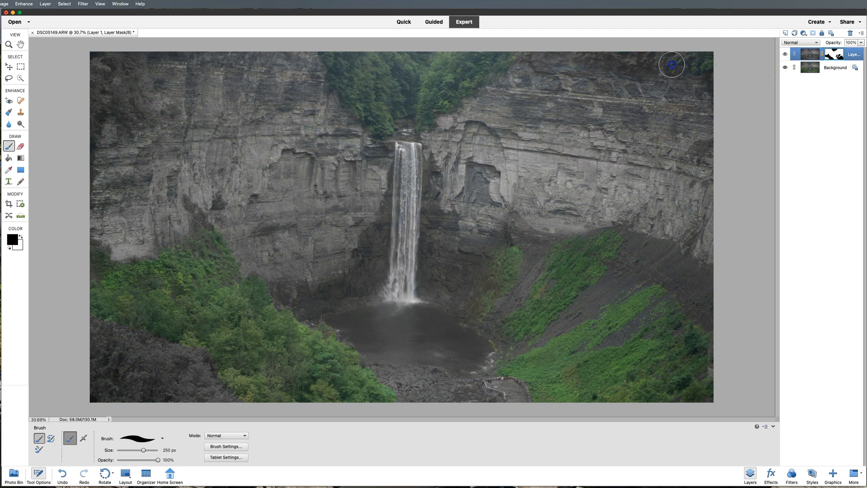
drag(677, 63, 694, 61)
mouse_move(621, 62)
mouse_down()
mouse_move(597, 62)
mouse_move(632, 62)
mouse_up()
drag(101, 119, 154, 136)
Paint black on the mask over the remaining gray trees in the photo's lower left corner and along its lower edge
click(90, 342)
mouse_move(91, 342)
mouse_down()
mouse_move(119, 334)
mouse_move(154, 358)
mouse_move(159, 341)
mouse_move(203, 369)
mouse_move(215, 397)
mouse_move(229, 403)
mouse_move(148, 379)
mouse_move(168, 381)
mouse_move(114, 383)
mouse_move(100, 394)
mouse_up()
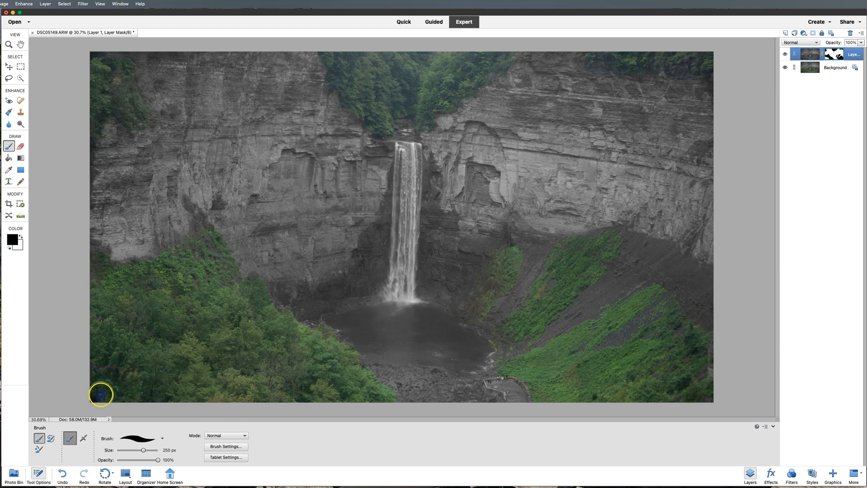
drag(95, 364, 100, 389)
click(286, 362)
click(331, 382)
click(350, 386)
Compare with the desaturated layer hidden, and reveal the green patch just below the pool
click(785, 55)
click(785, 54)
drag(393, 379, 432, 382)
Paint black on the mask down the length of the waterfall to restore its original color
mouse_move(504, 272)
mouse_down()
mouse_move(497, 281)
mouse_move(508, 251)
mouse_move(453, 171)
mouse_move(397, 155)
mouse_move(410, 162)
mouse_move(407, 156)
mouse_up()
drag(409, 264, 401, 257)
drag(408, 196, 409, 217)
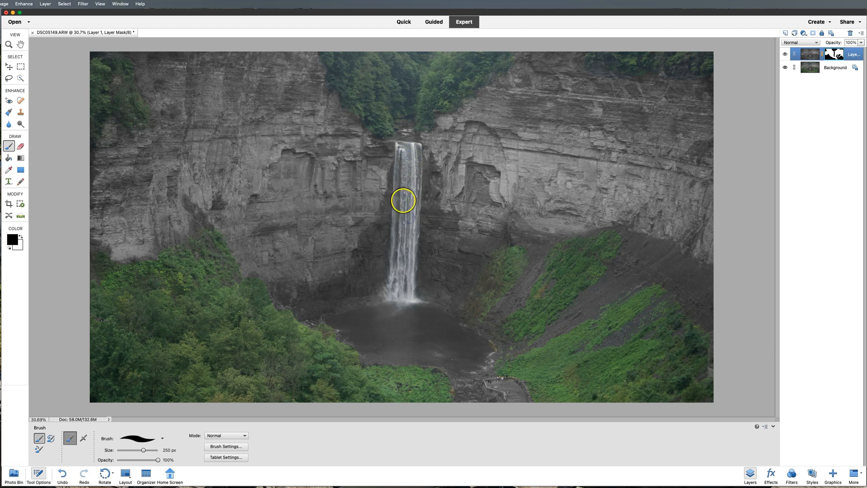
drag(409, 152, 409, 156)
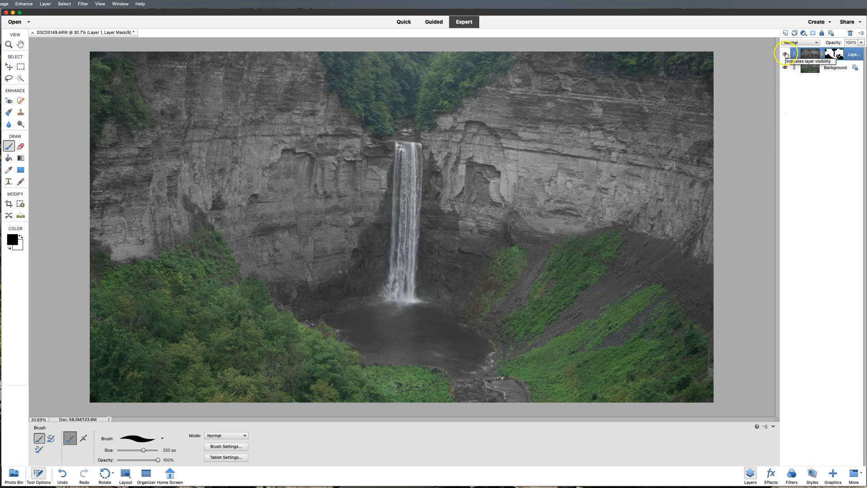
Toggle the masked layer's visibility several times to compare the selective color result with the original photo
click(784, 54)
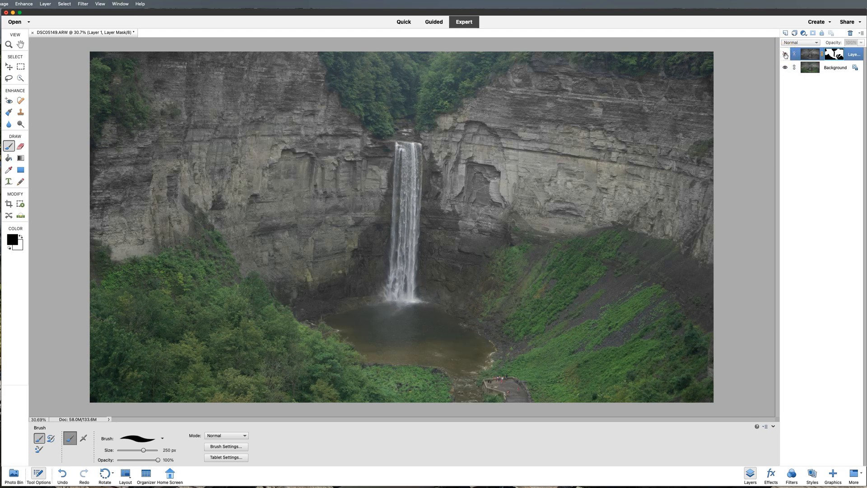
click(785, 54)
click(785, 54)
click(785, 54)
click(785, 55)
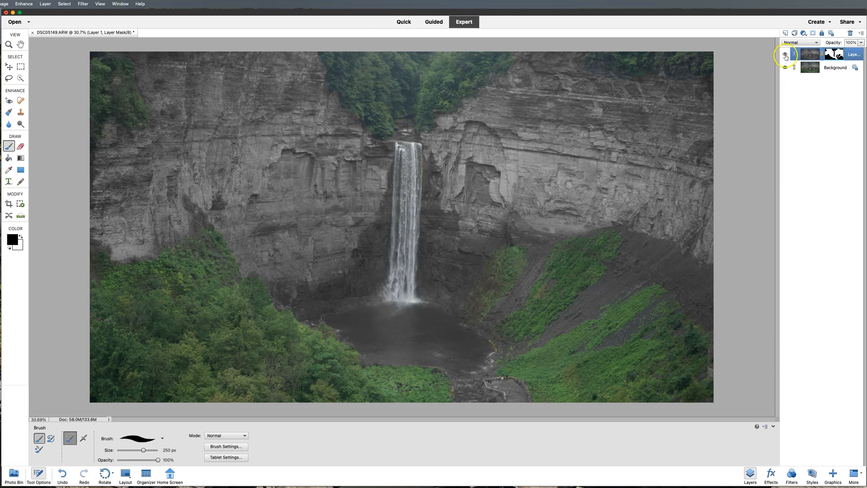
click(785, 55)
click(785, 55)
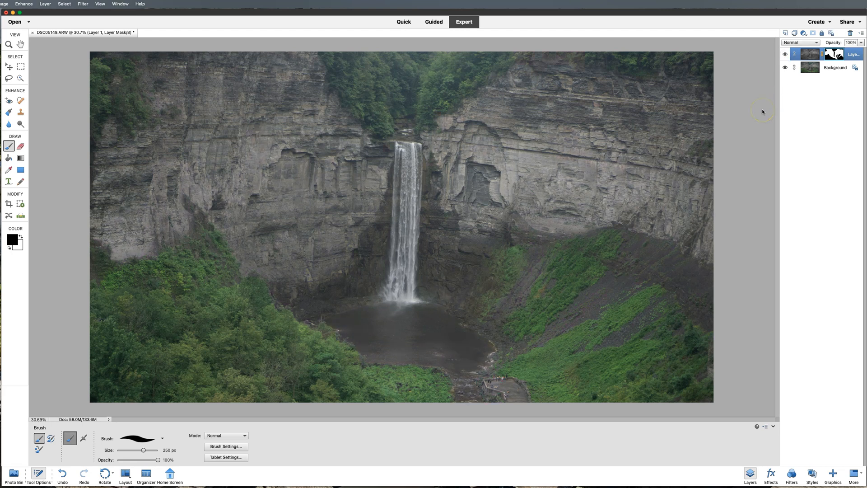